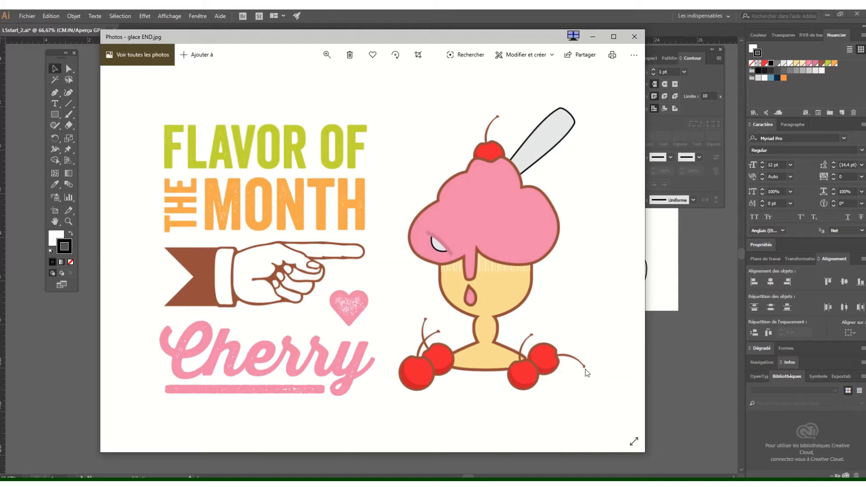
Step: Switch from the reference picture glace END.jpg to the L5start_2.ai drawing in Illustrator
mouse_move(505, 34)
left_mouse_down()
mouse_move(490, 62)
mouse_move(521, 39)
left_mouse_up()
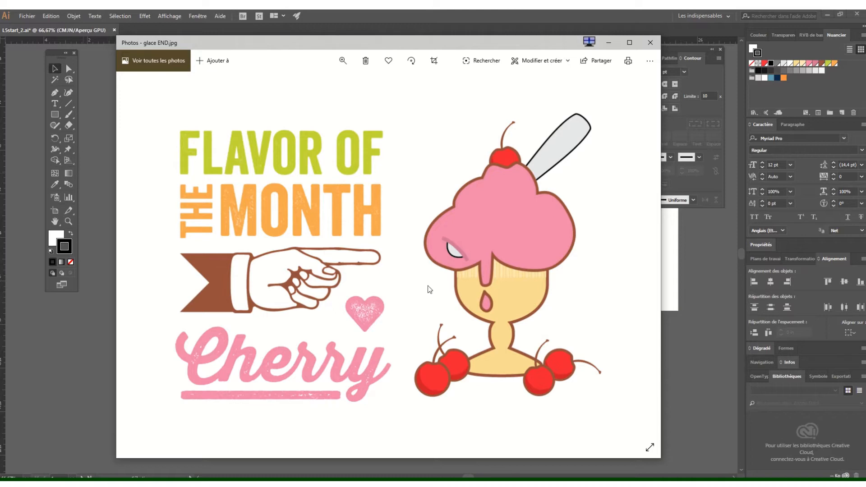
left_click(680, 272)
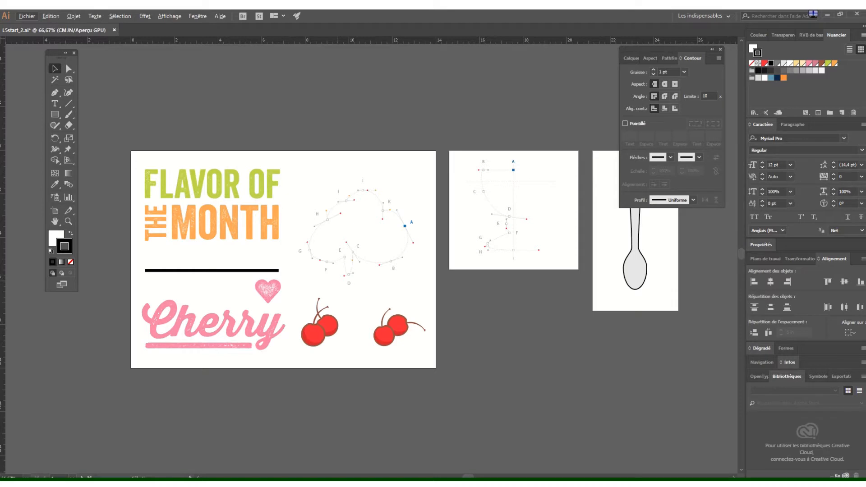
key("alt")
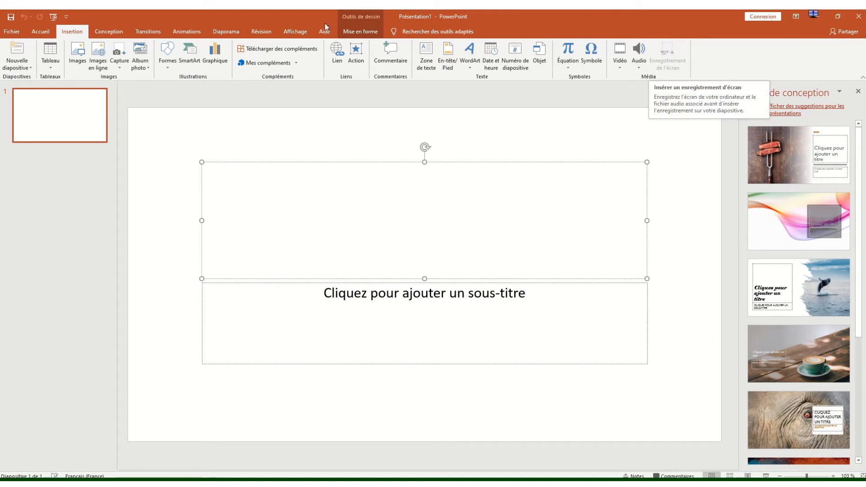
mouse_move(579, 10)
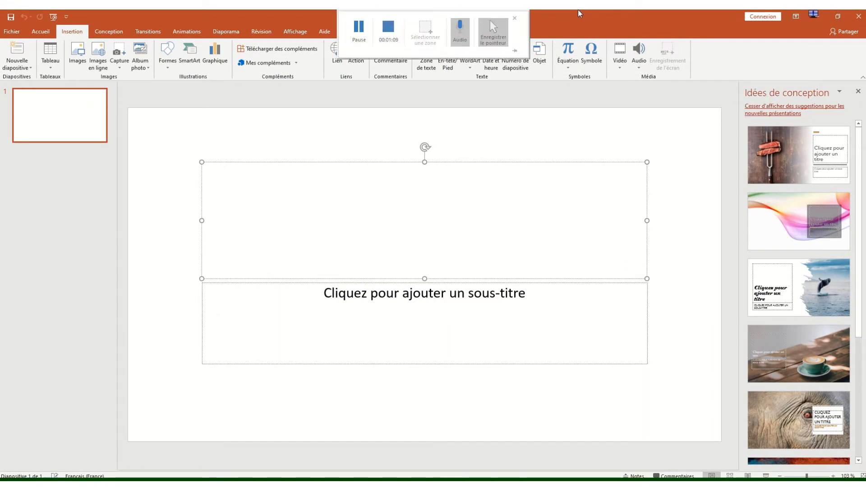
left_click(516, 50)
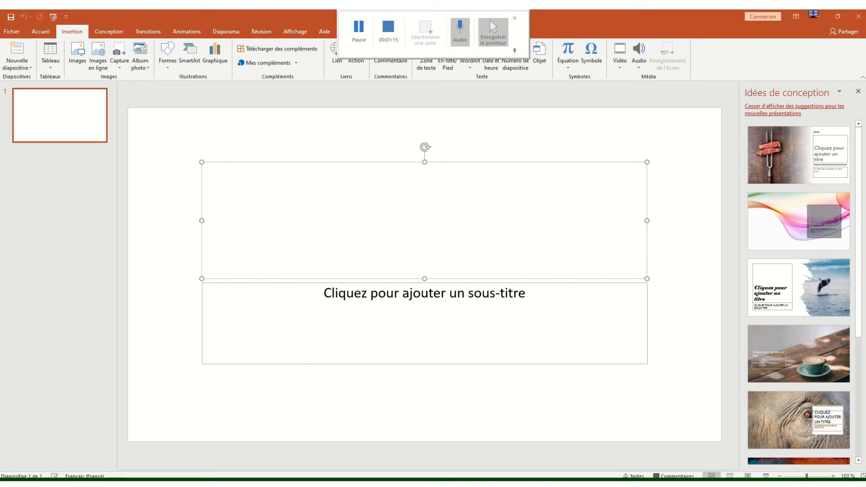
left_click(410, 482)
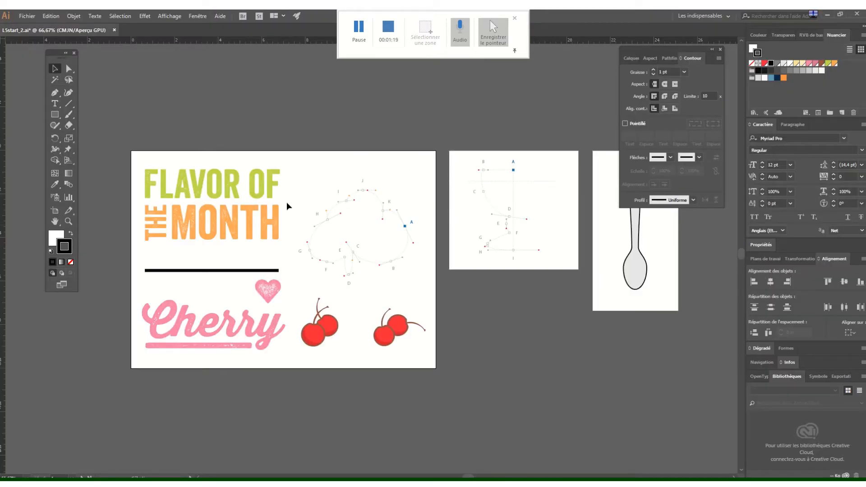
Step: Trace the ice-cream template with the Pen tool from A through B and C to D, extending each anchor's handle to its red dot
key("ctrl+plus")
key("ctrl+plus")
key("ctrl+plus")
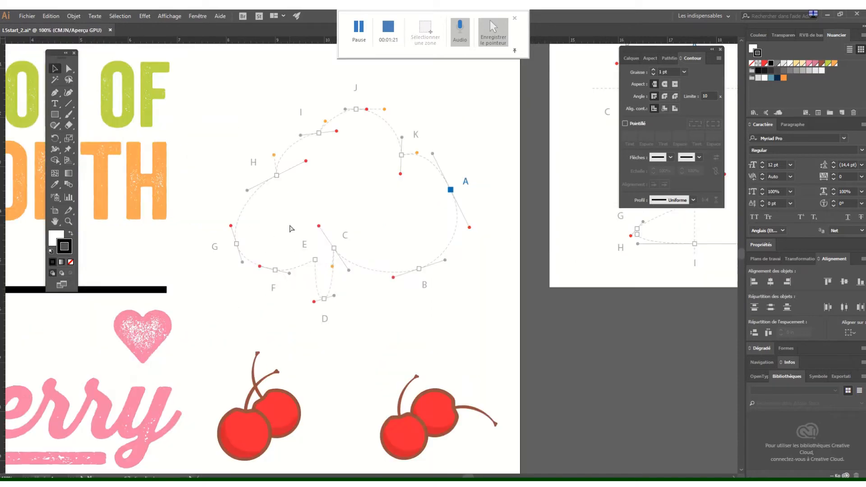
left_click_drag(369, 165, 431, 221)
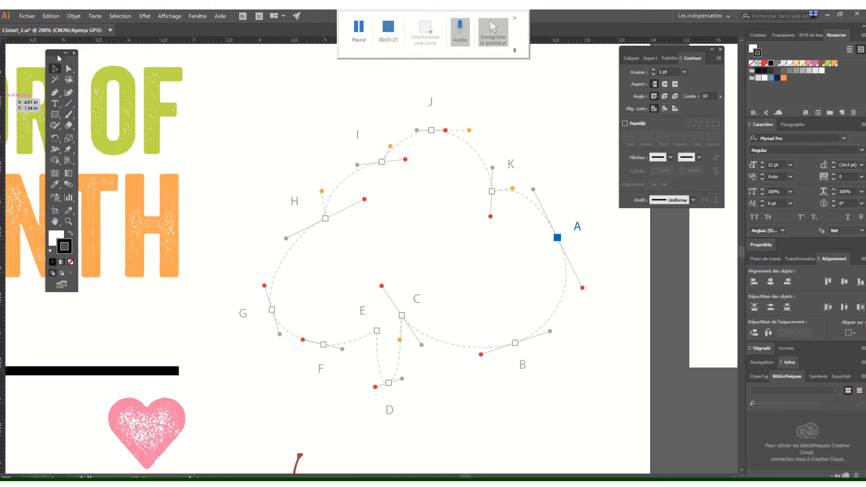
left_click(53, 93)
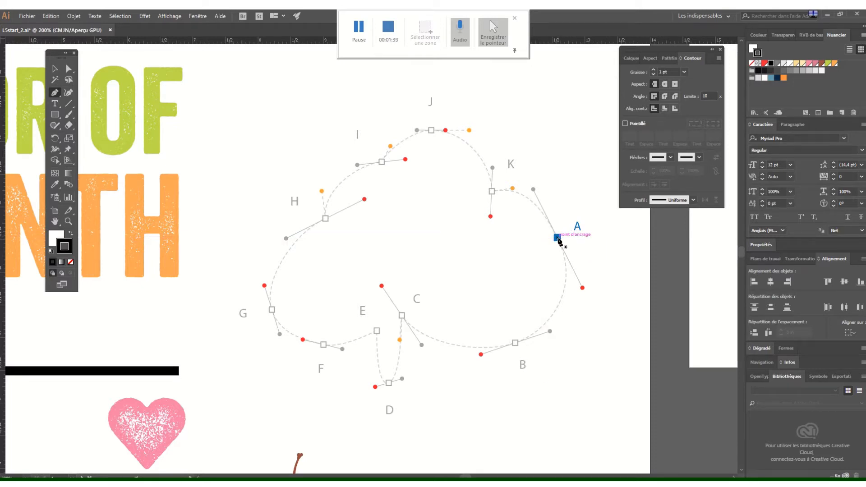
left_click_drag(558, 238, 582, 287)
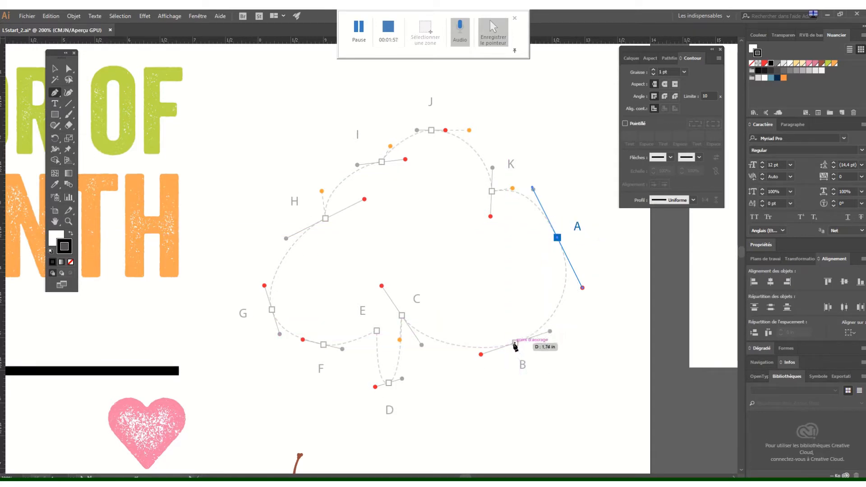
left_click_drag(515, 344, 481, 355)
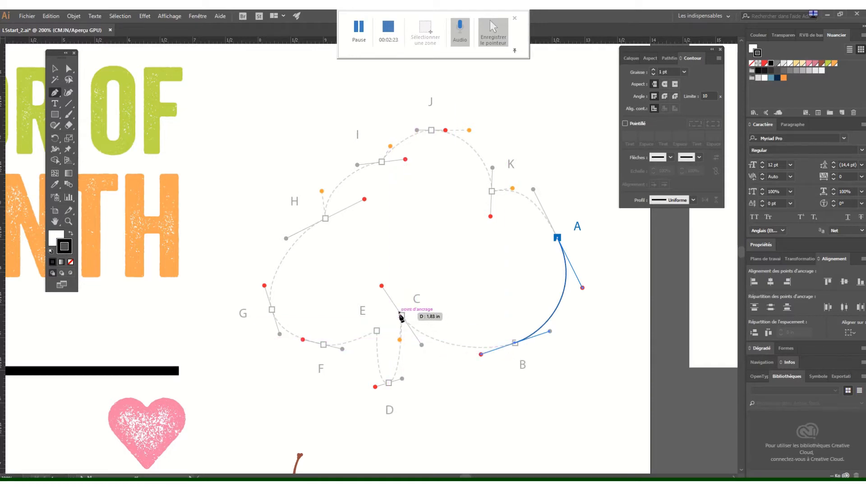
left_click_drag(402, 316, 383, 287)
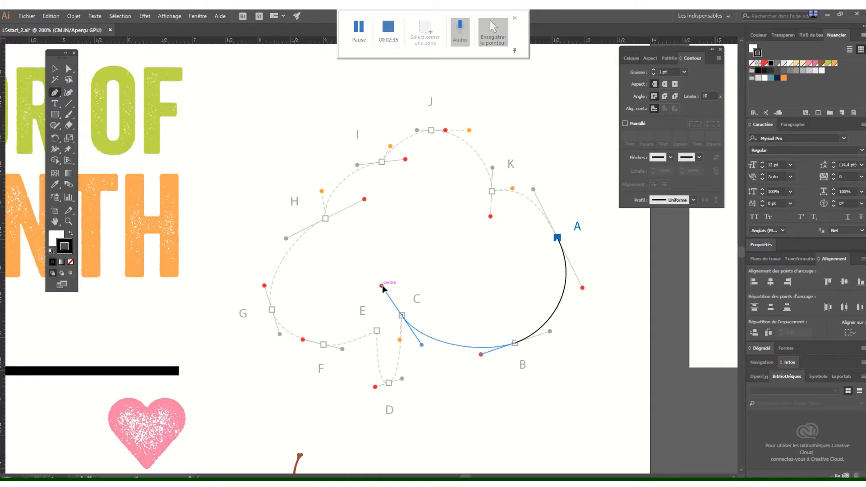
left_click_drag(382, 286, 383, 287)
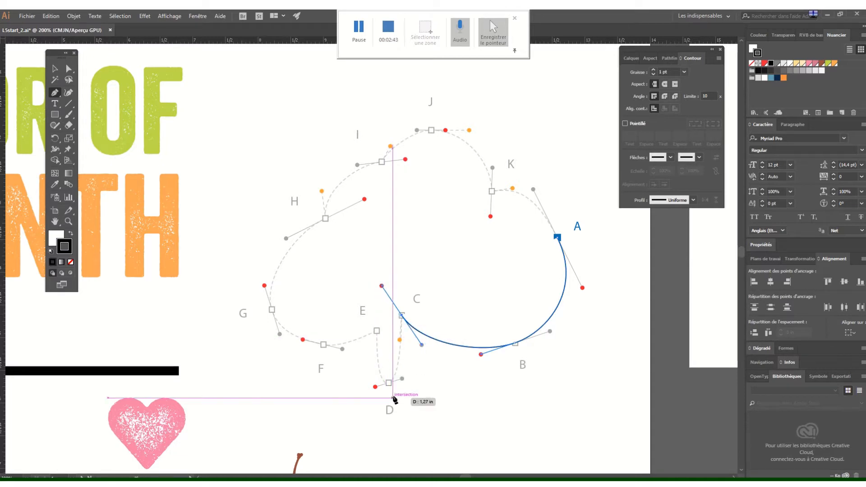
left_click_drag(389, 385, 376, 388)
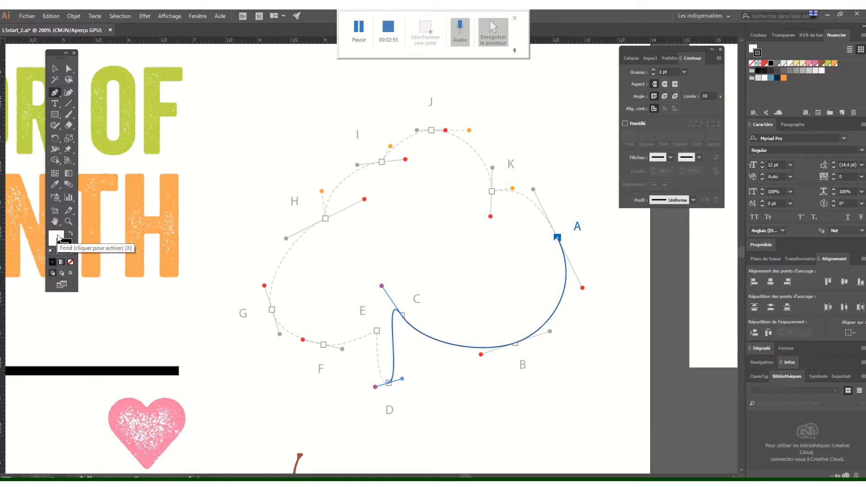
Step: Remove the traced path's fill and make its stroke the active color attribute
left_click(59, 239)
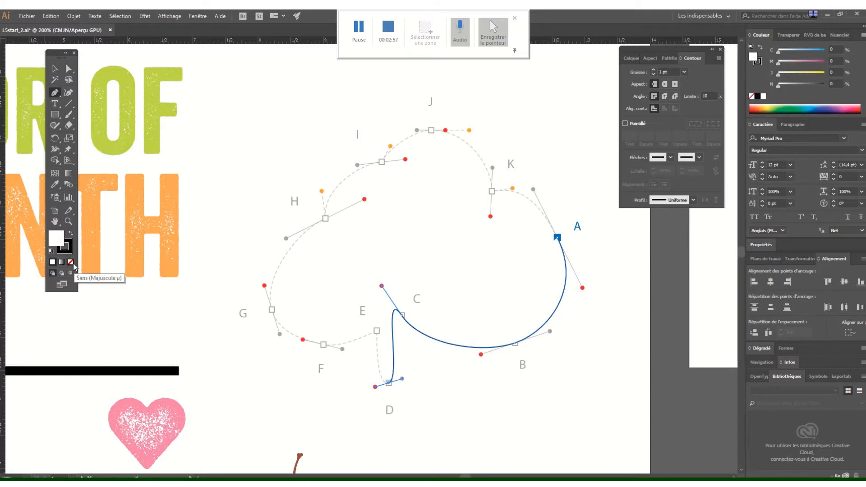
left_click(72, 263)
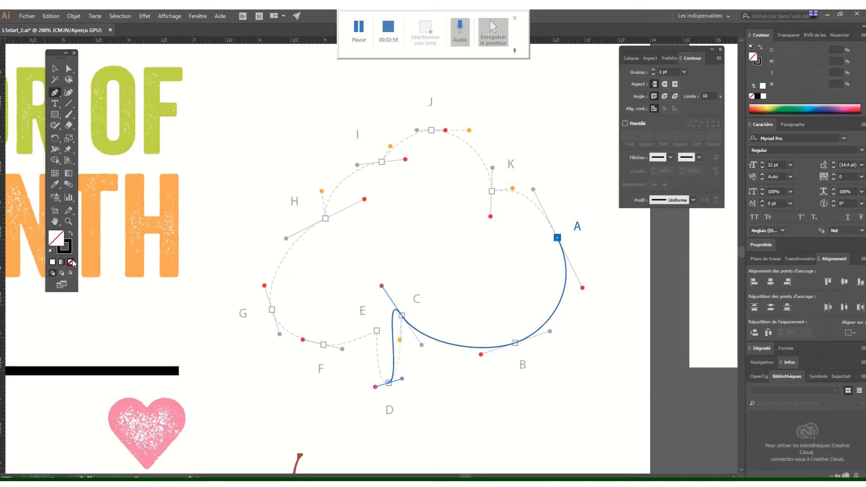
left_click(69, 251)
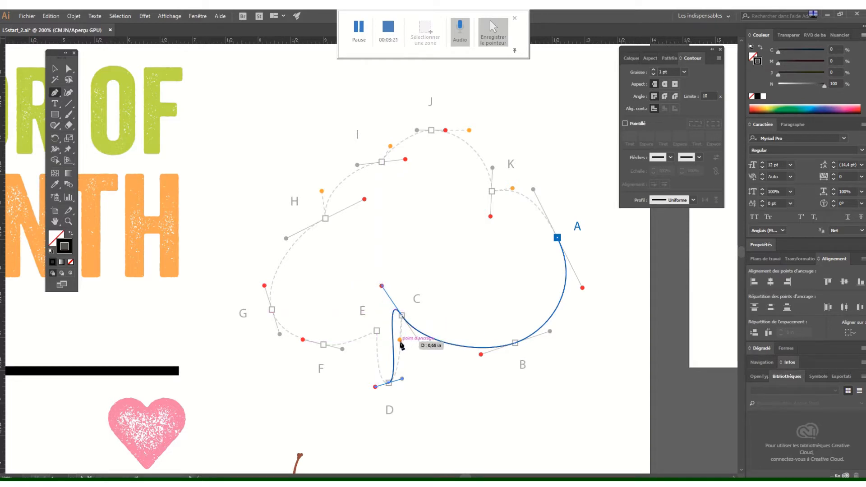
Step: Detach the Pen tool group as a floating panel and redirect C's outgoing handle to the orange dot with the Anchor Point tool
left_click(58, 96)
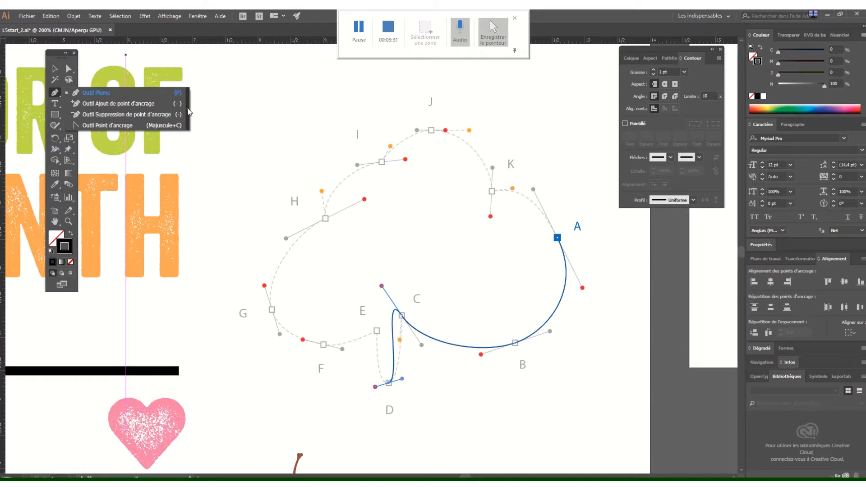
left_click(188, 112)
left_click_drag(89, 104, 277, 100)
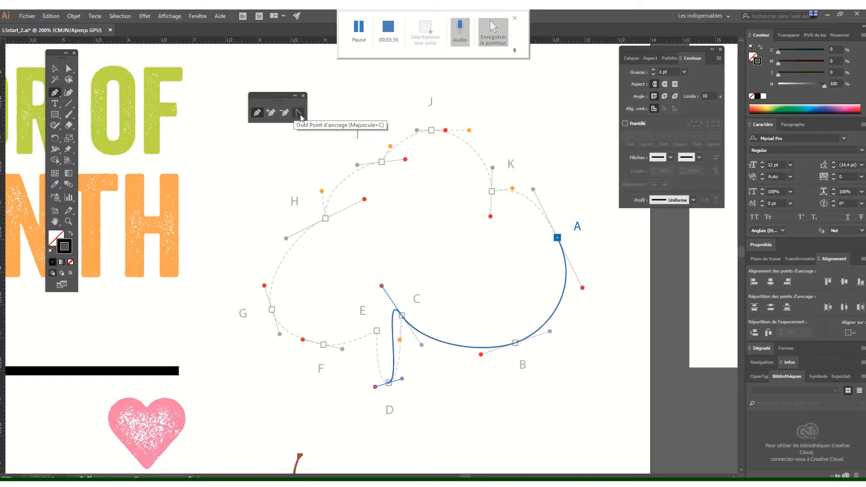
left_click(300, 115)
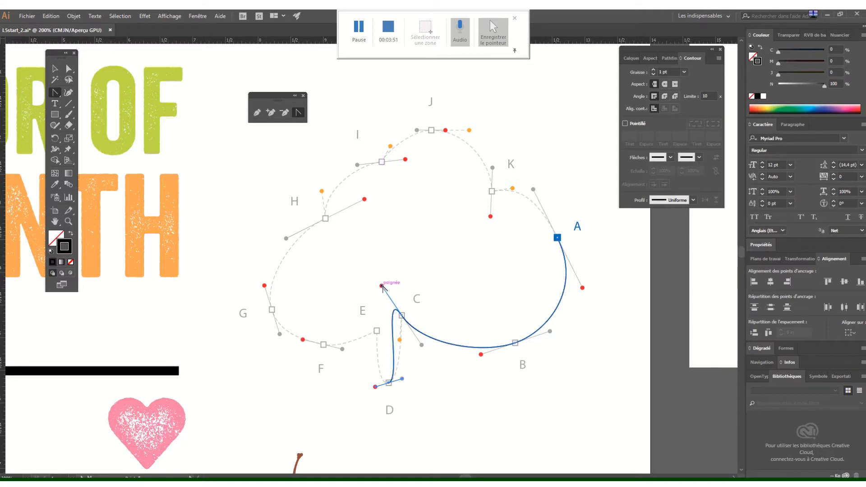
left_click_drag(381, 287, 400, 343)
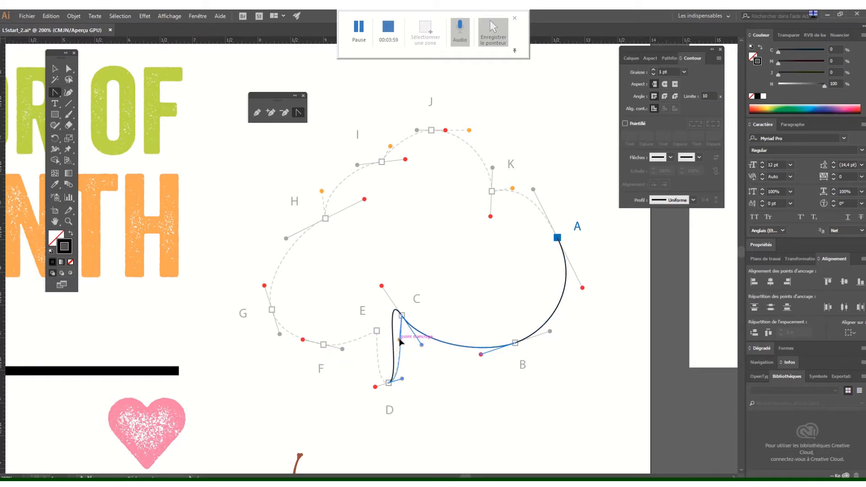
left_click_drag(400, 343, 401, 344)
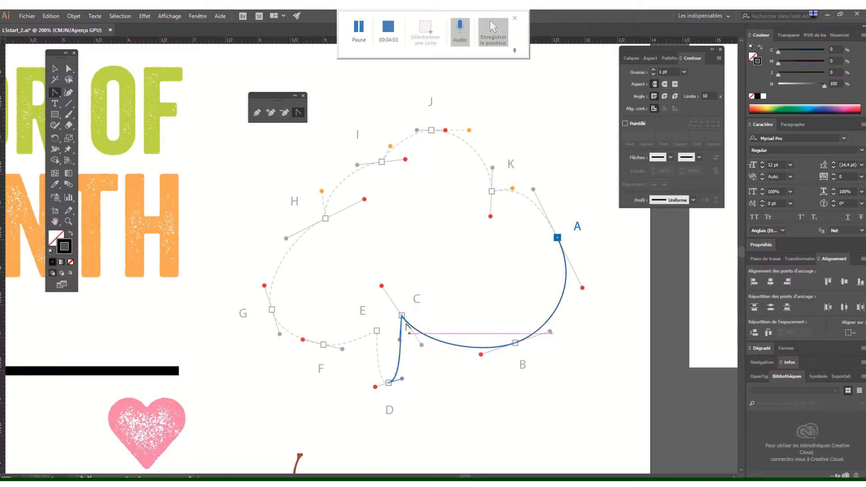
Step: Continue the path from D with the Pen tool, adding anchor E and bending the segment along the dashed drip outline
left_click(258, 113)
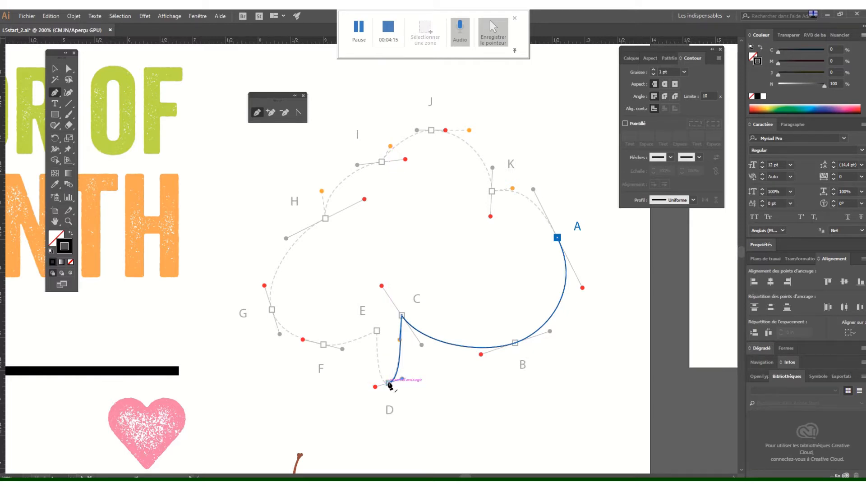
scroll(390, 384, "up", 5)
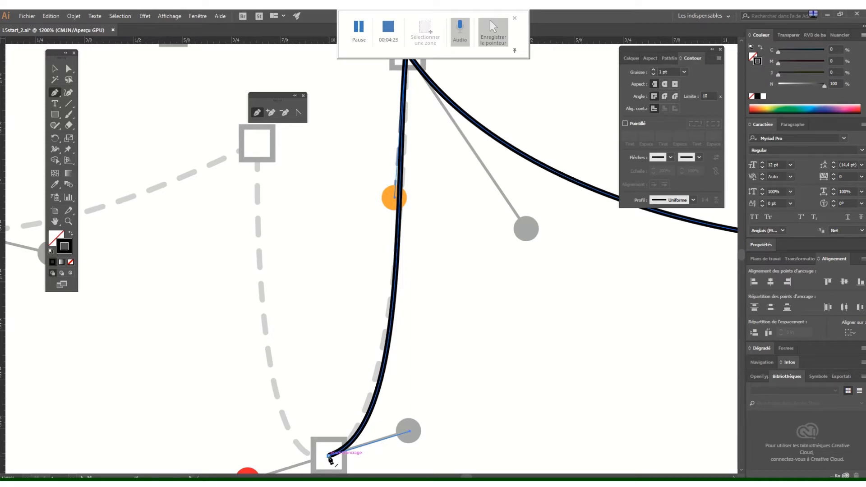
key("space")
left_click_drag(320, 412, 512, 407)
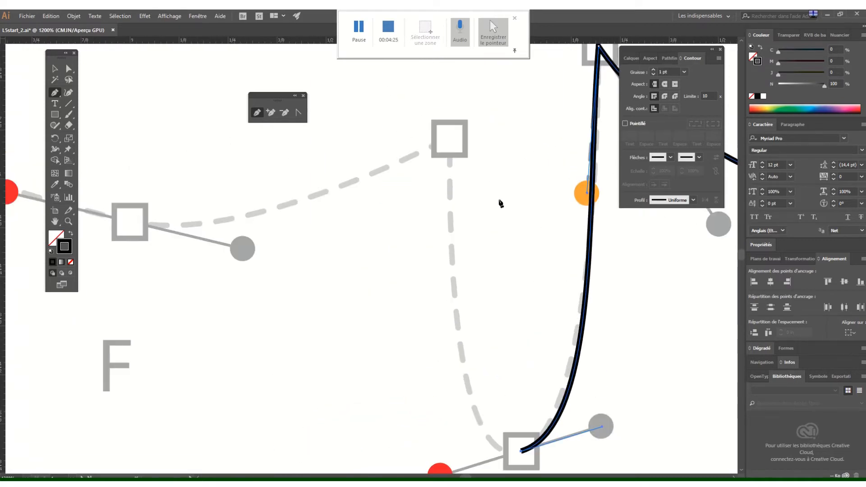
key("ctrl+minus")
key("ctrl+minus")
key("ctrl+minus")
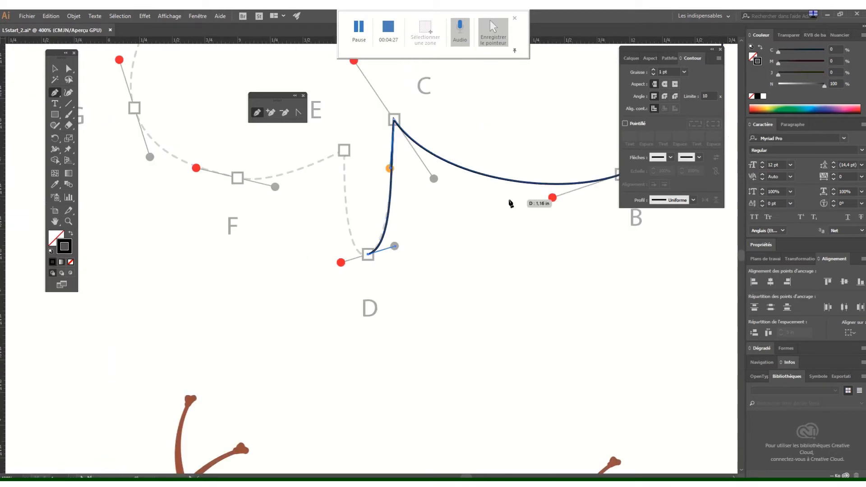
left_click_drag(344, 150, 344, 70)
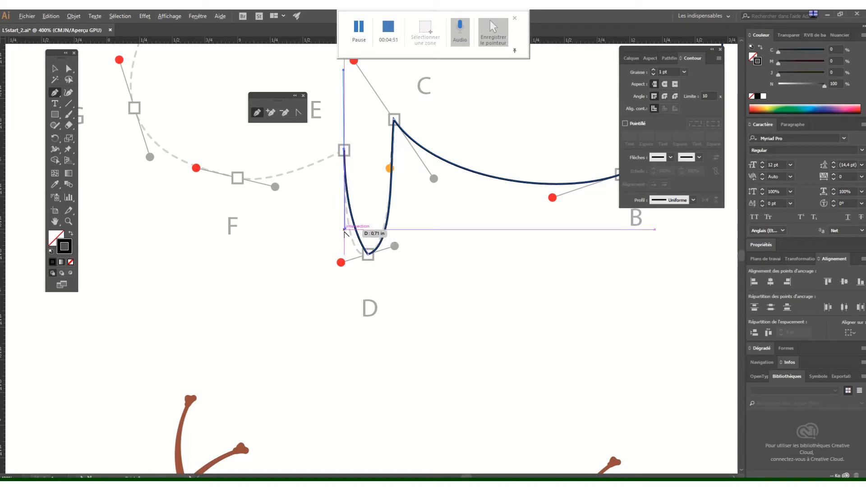
left_click_drag(344, 229, 341, 267)
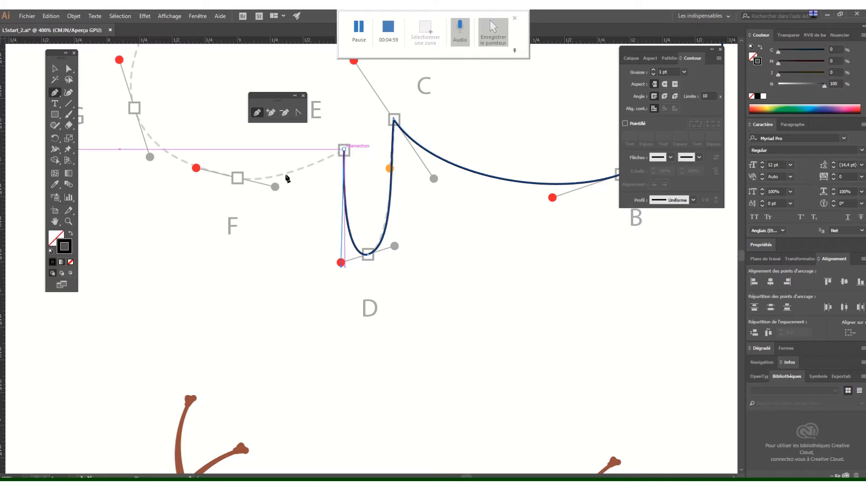
Step: Give E a separate outgoing handle toward F and add smooth anchor F with its handle on the red dot
left_click(344, 151)
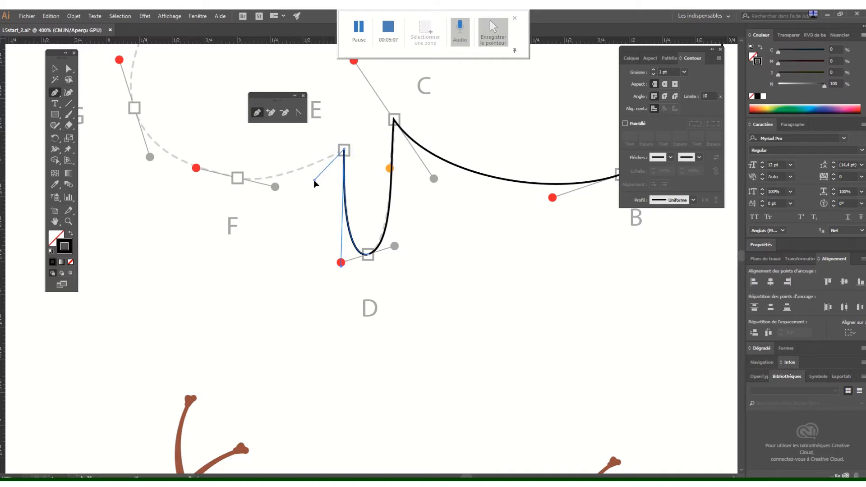
left_click_drag(294, 178, 294, 179)
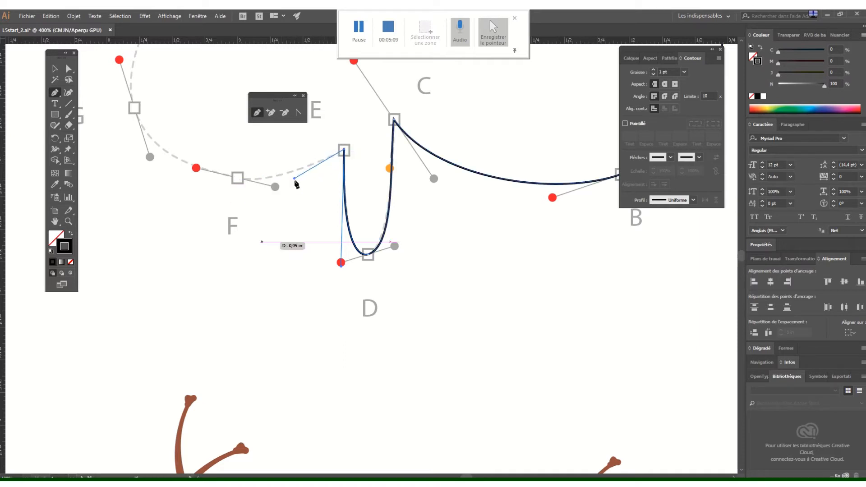
scroll(288, 203, "up", 1)
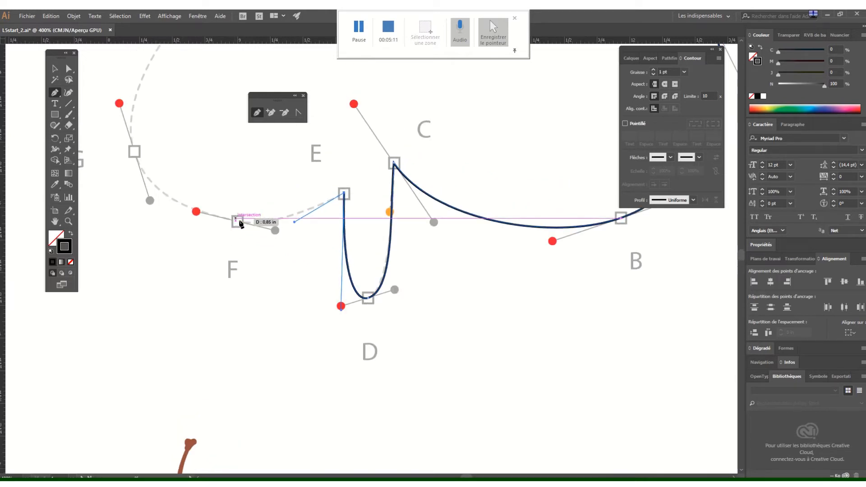
left_click_drag(238, 222, 197, 211)
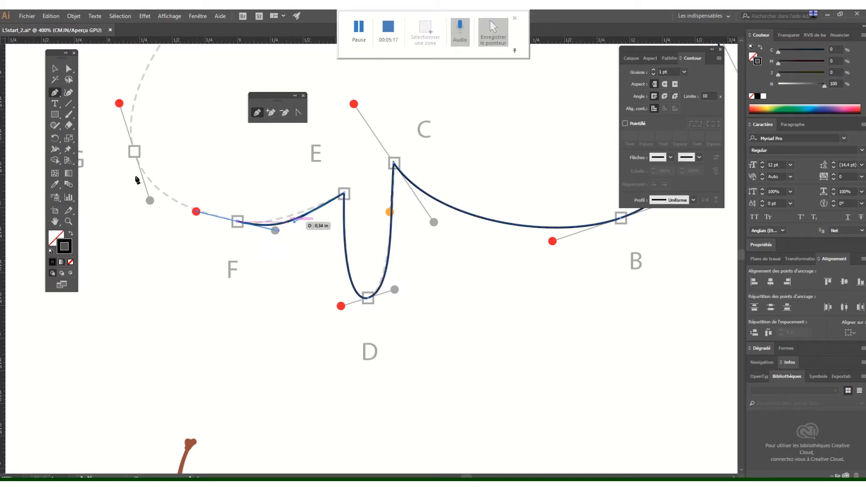
Step: Add smooth anchor G with its handle on the red dot and anchor H with its outgoing handle redirected to the orange dot
left_click_drag(259, 143, 323, 272)
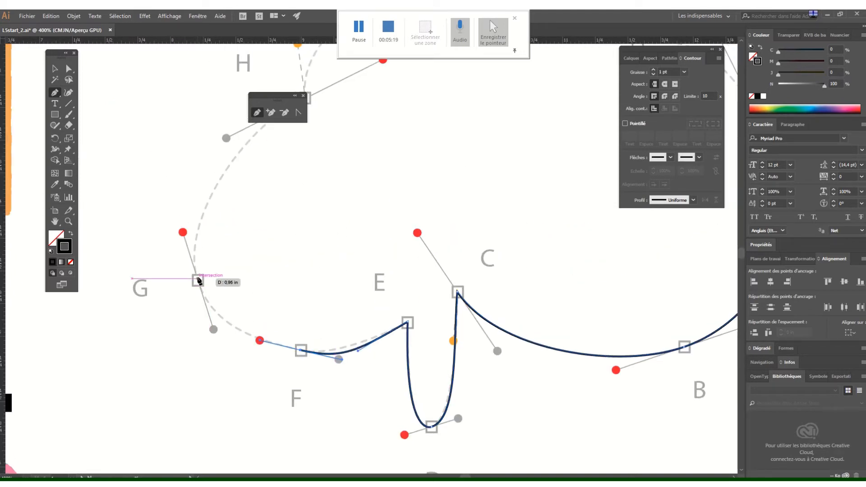
left_click_drag(199, 280, 184, 233)
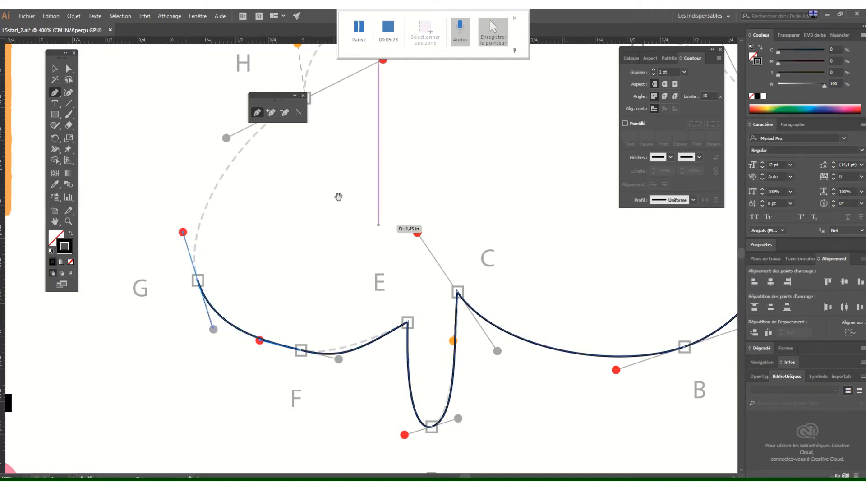
left_click_drag(338, 195, 333, 323)
left_click_drag(304, 230, 381, 221)
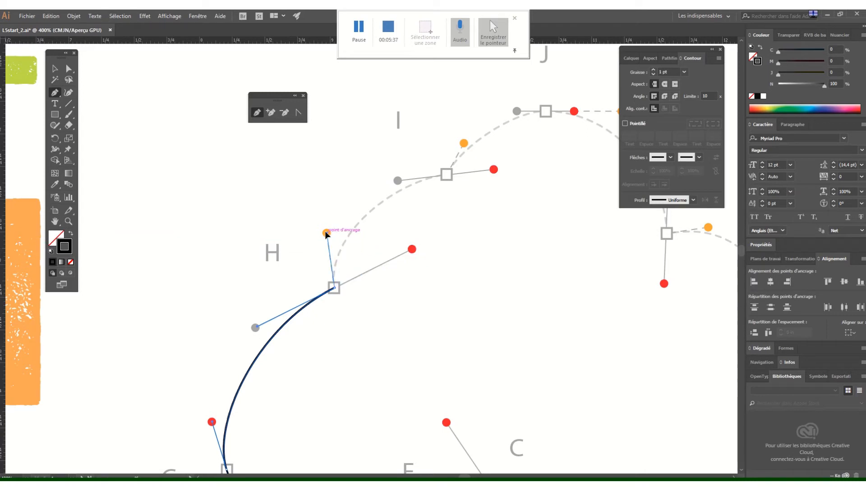
Step: Add anchor I with its outgoing handle redirected to the orange dot and smooth anchor J with its handle on the orange dot
left_click_drag(326, 232, 327, 233)
mouse_move(446, 175)
left_mouse_down()
mouse_move(498, 176)
mouse_move(465, 139)
left_mouse_up()
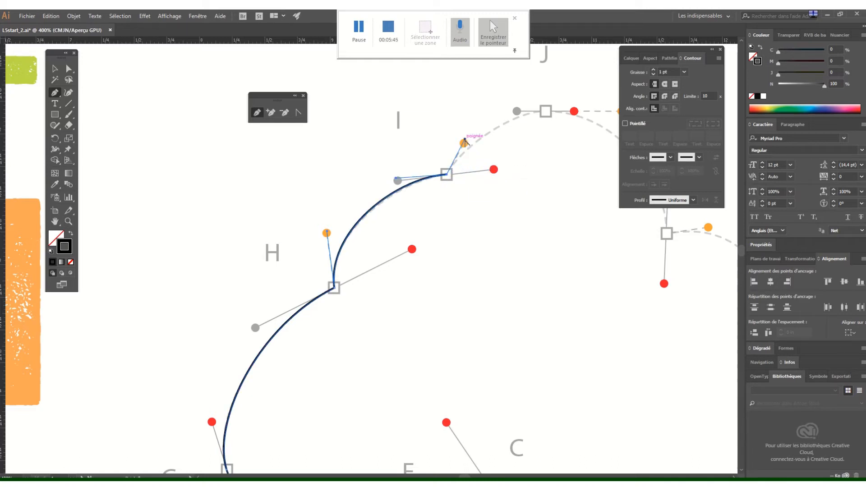
left_click_drag(532, 141, 420, 236)
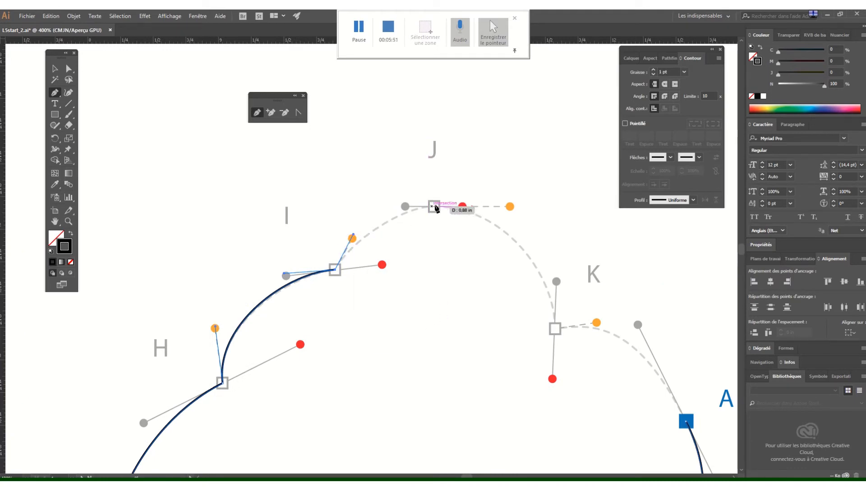
left_click_drag(435, 206, 512, 210)
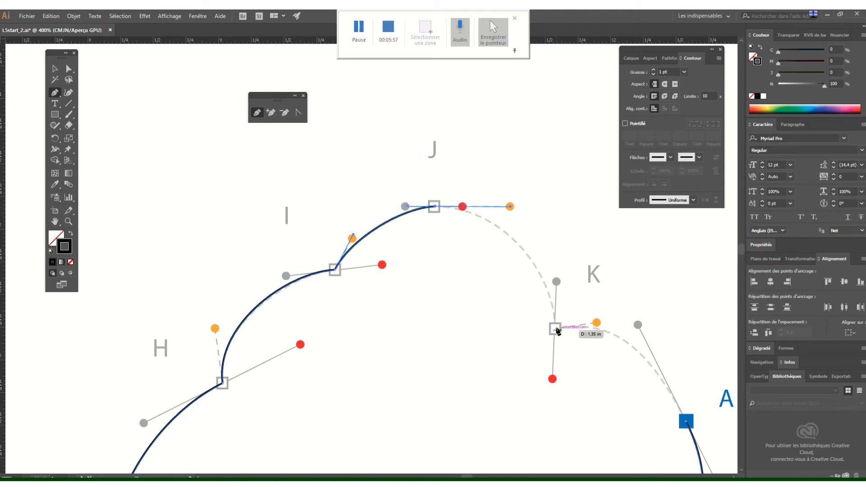
Step: Add anchor K with its outgoing handle redirected to the orange dot and close the path at A with the handle on the red dot
left_click_drag(556, 330, 554, 383)
key("space")
mouse_move(595, 410)
left_mouse_down()
mouse_move(513, 303)
mouse_move(487, 294)
left_mouse_up()
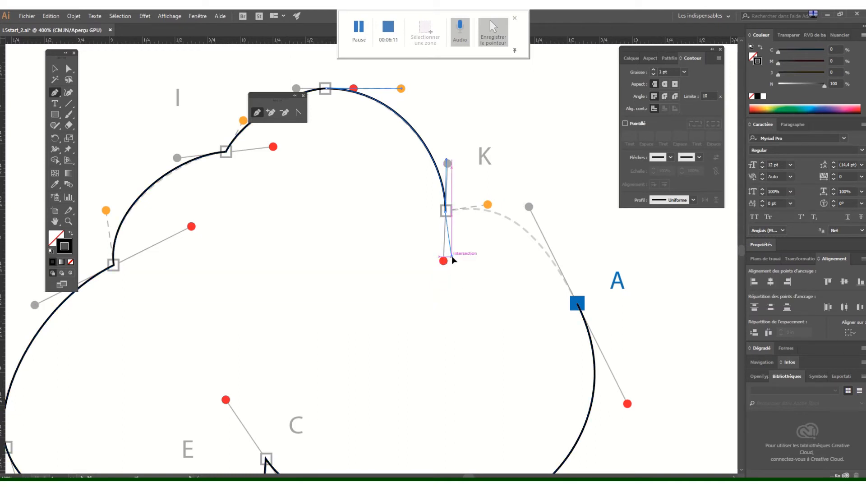
left_click_drag(444, 262, 488, 206)
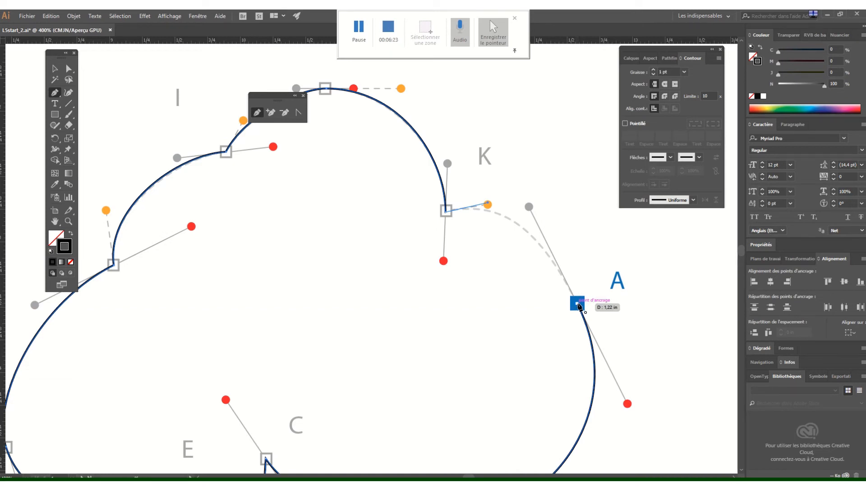
left_click_drag(577, 307, 620, 406)
left_click_drag(586, 325, 628, 404)
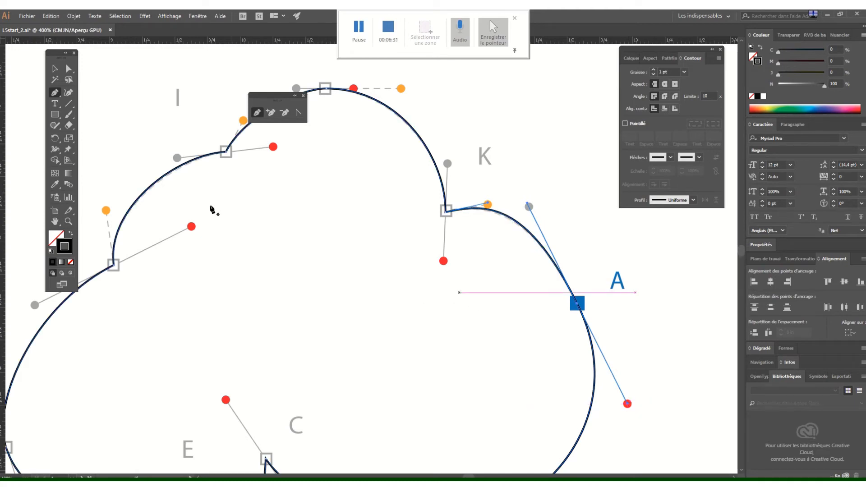
Step: Reset anchor F's handles with the Anchor Point tool and reshape the segment between E and F along the dashed outline
left_click_drag(258, 209, 319, 185)
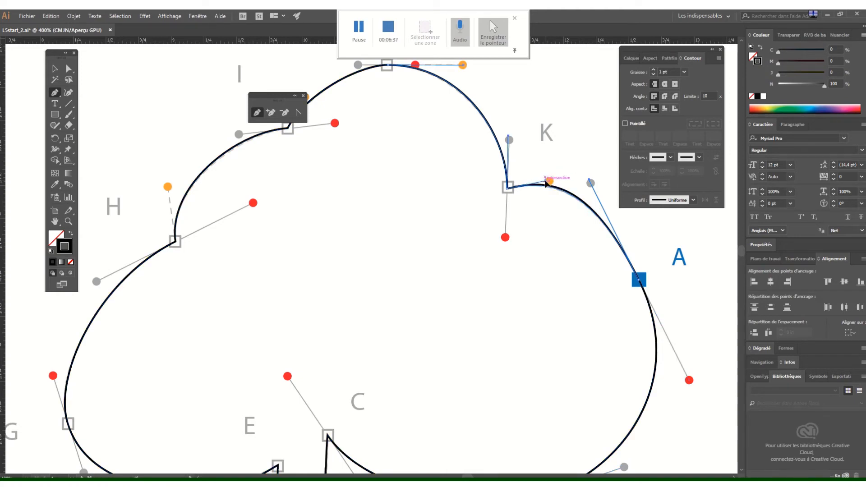
left_click_drag(334, 316, 450, 175)
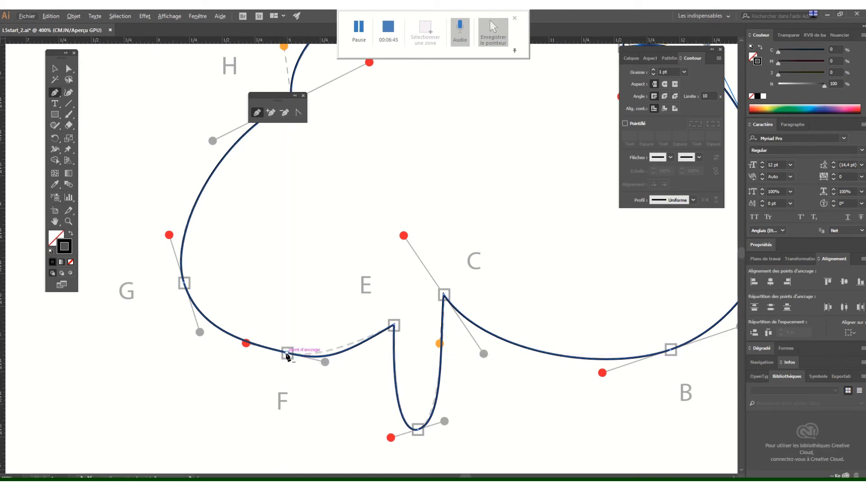
key("alt")
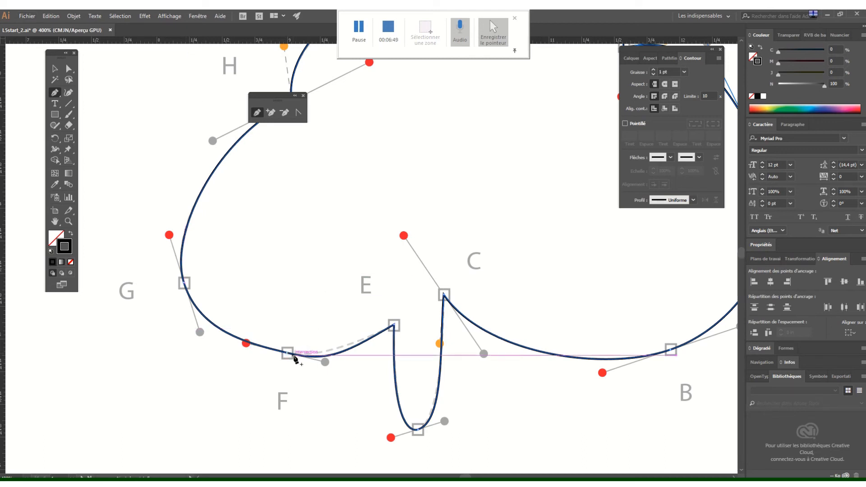
left_click(298, 113)
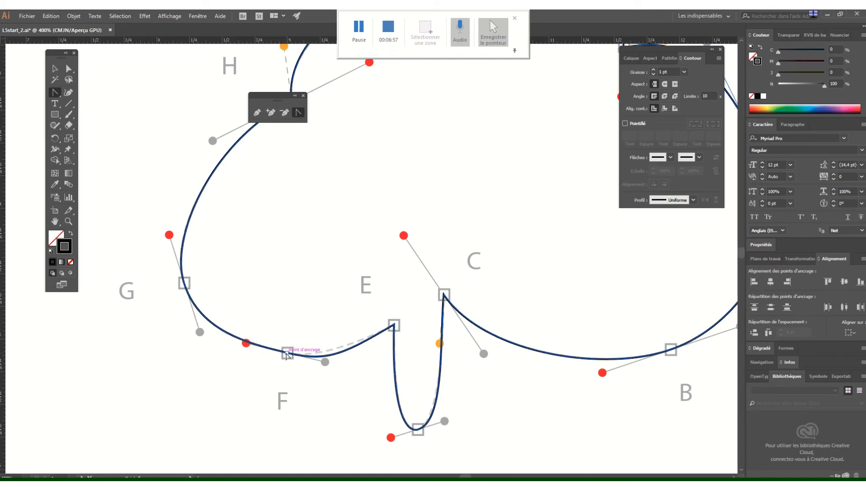
left_click(287, 354)
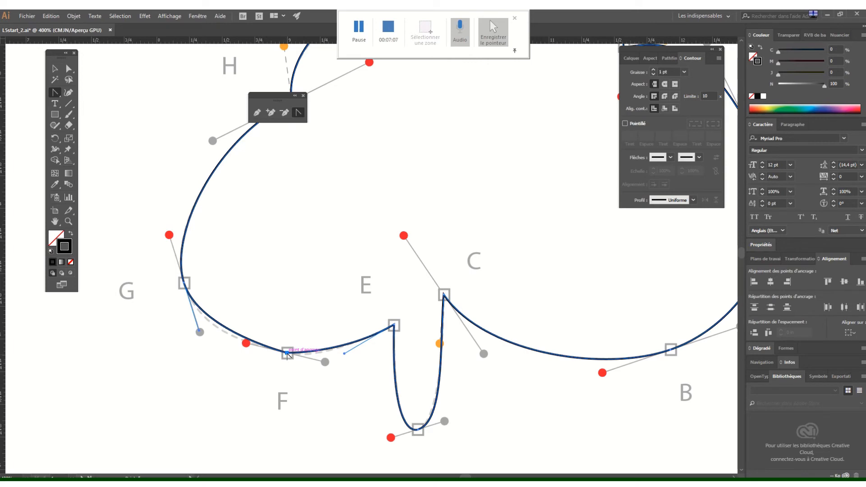
left_click_drag(288, 354, 251, 348)
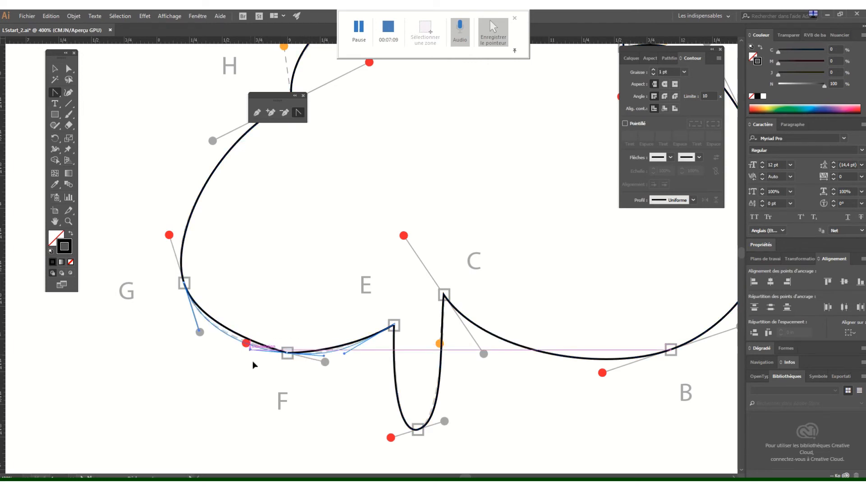
left_click_drag(324, 356, 253, 348)
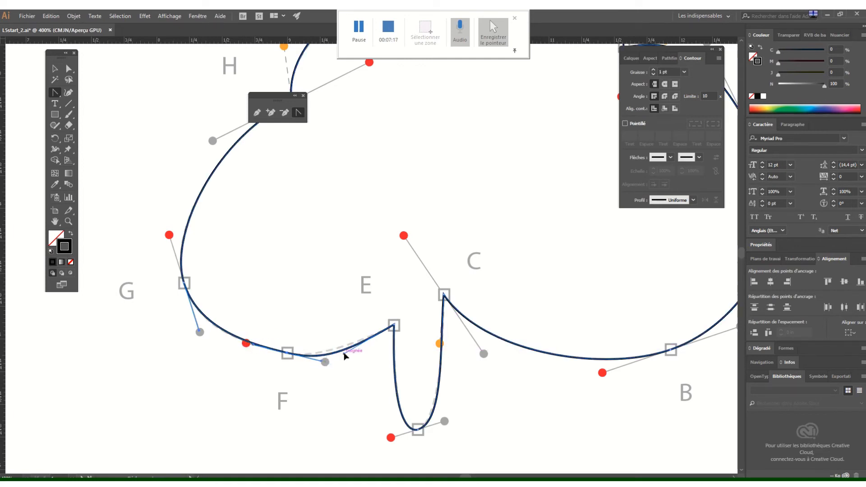
left_click_drag(343, 354, 314, 362)
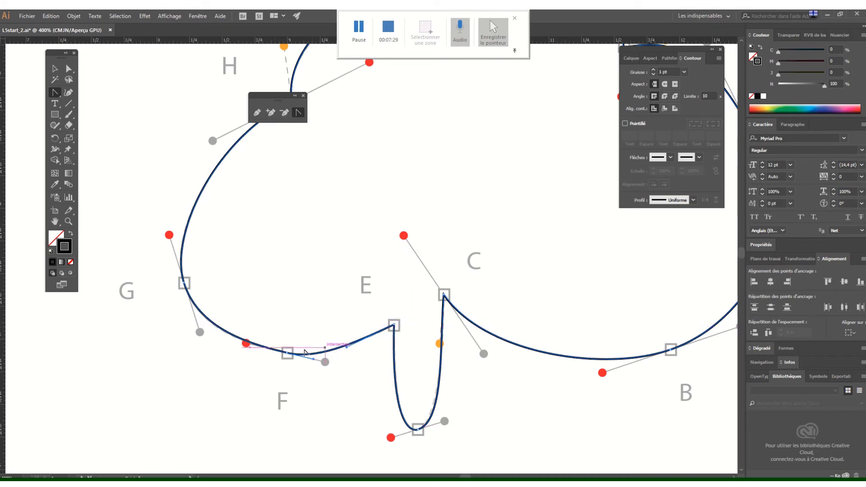
Step: Shorten anchor D's handle on the C side with the Direct Selection tool to fit the drip's dashed curve
left_click(69, 69)
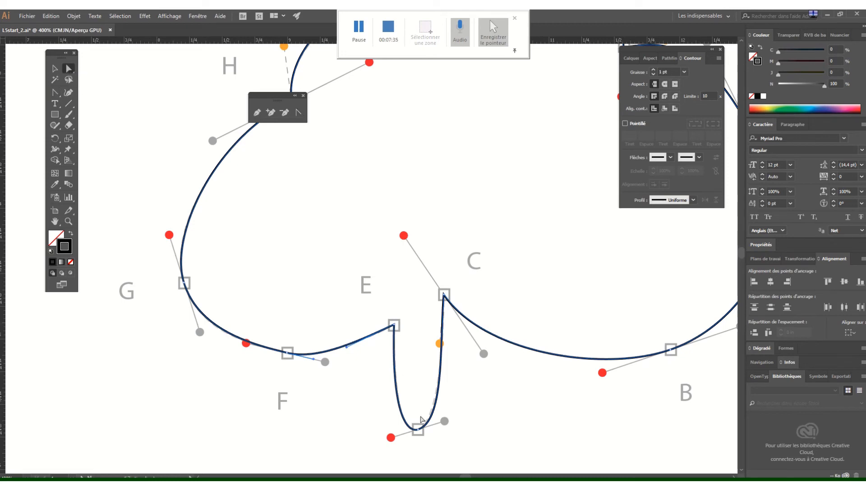
left_click(420, 434)
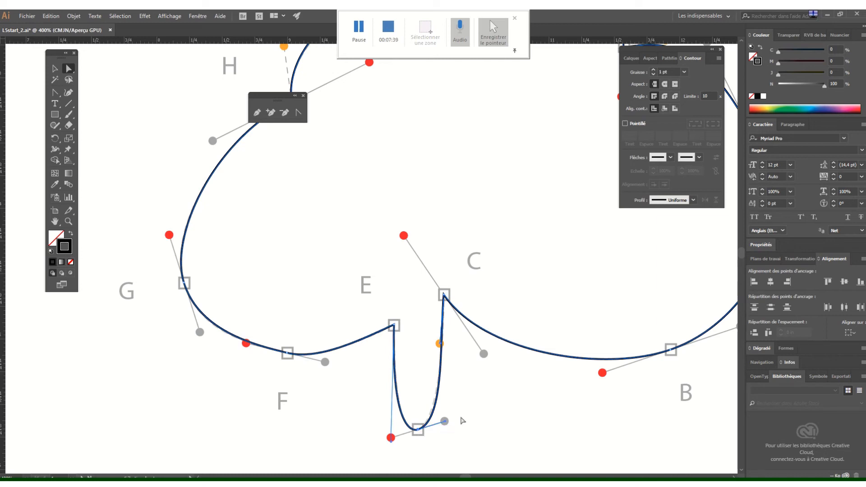
key("ctrl+plus")
key("ctrl+plus")
key("ctrl+plus")
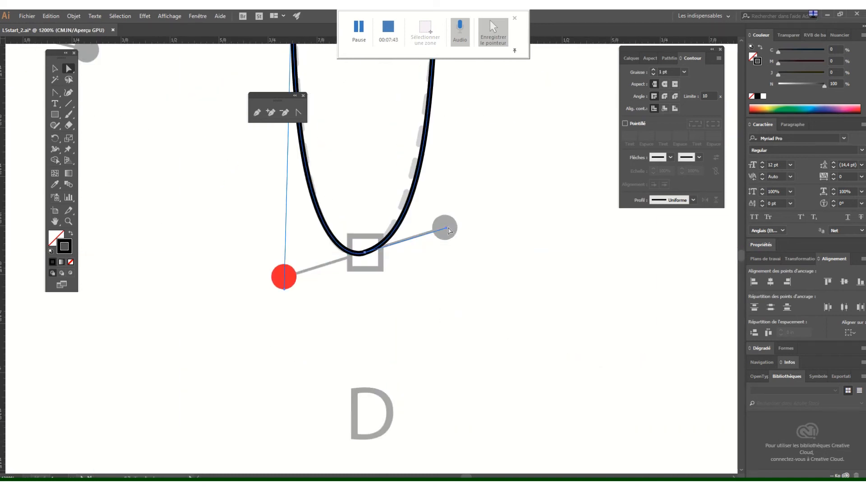
left_click_drag(448, 230, 433, 233)
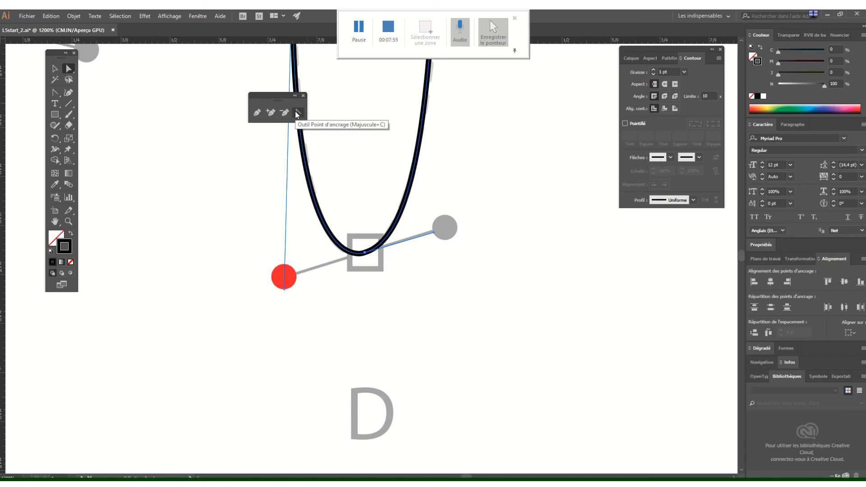
Step: Adjust anchor C's handle at the orange dot slightly toward D and deselect the path
left_click_drag(516, 125, 426, 350)
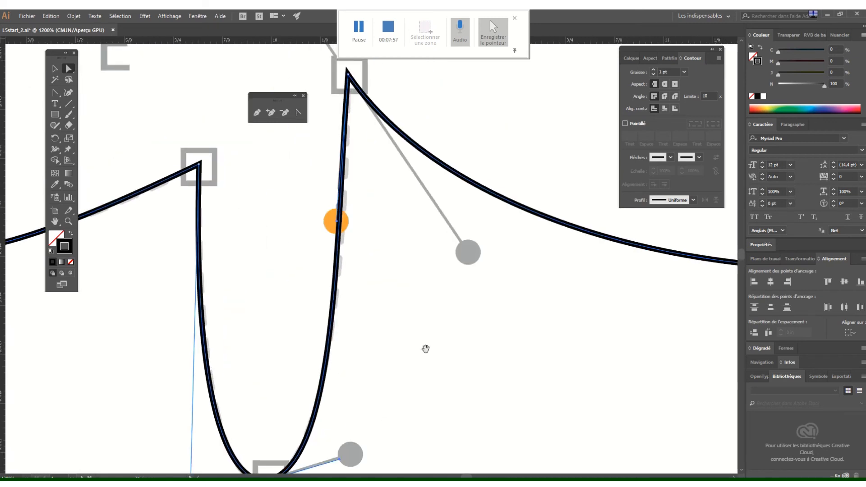
left_click(342, 222)
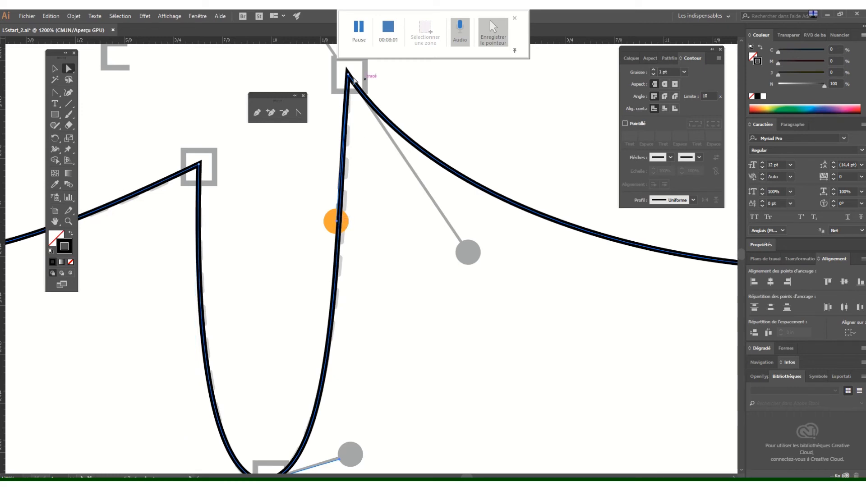
left_click(348, 74)
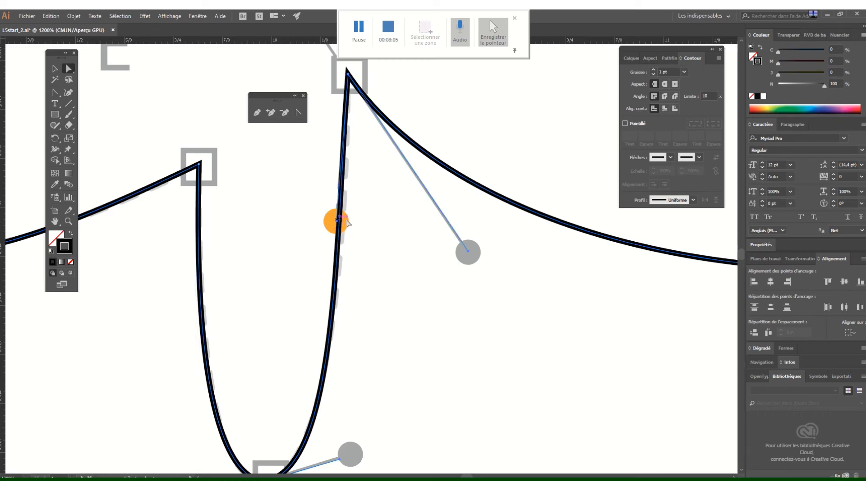
left_click_drag(337, 221, 338, 228)
left_click(383, 244)
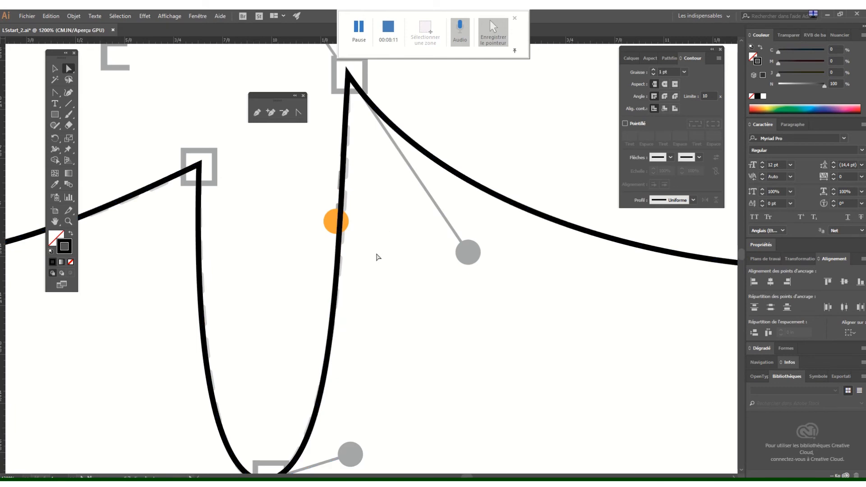
Step: Start a practice path with the Pen tool in the empty area below B, using a smooth first anchor and a curved segment
key("ctrl+minus")
key("ctrl+minus")
key("ctrl+minus")
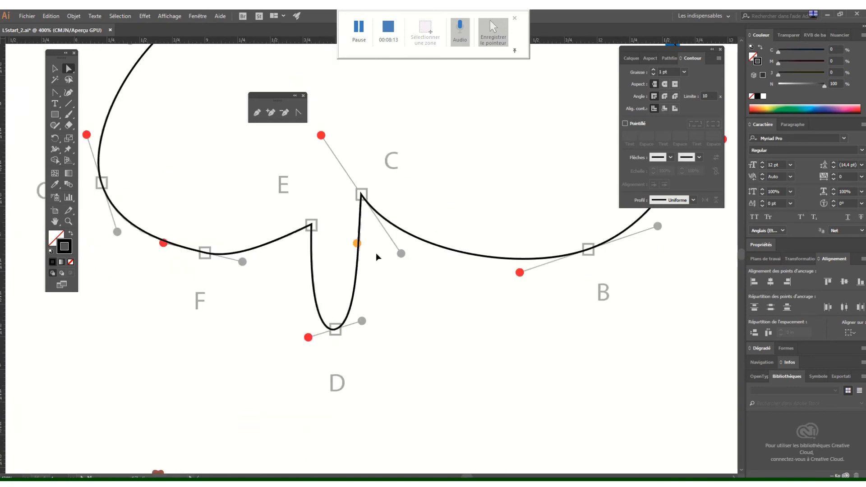
key("ctrl+minus")
key("ctrl+minus")
key("ctrl+minus")
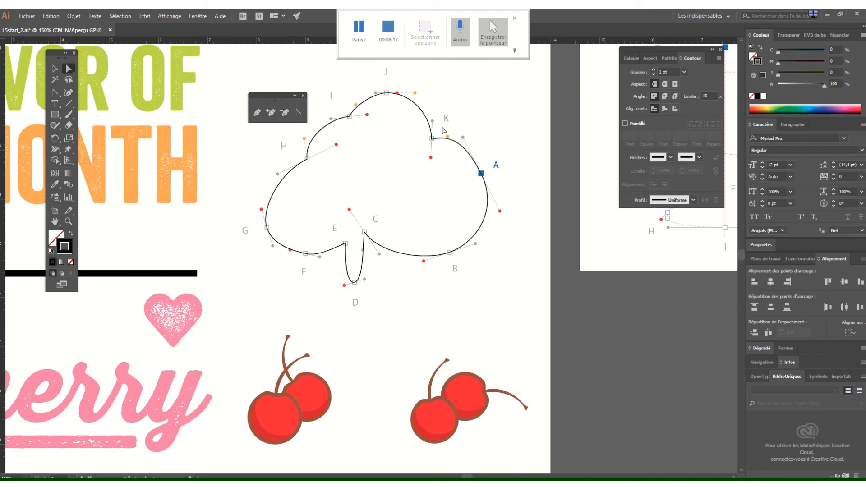
left_click_drag(429, 287, 503, 280)
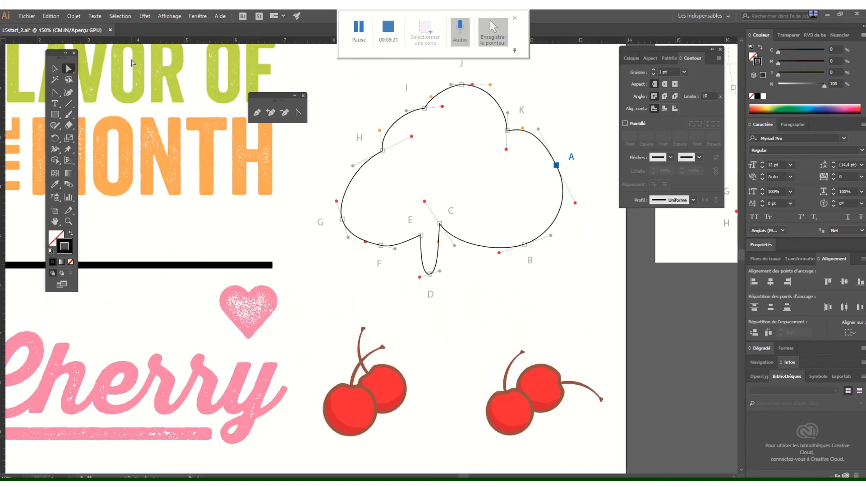
left_click(55, 94)
left_click_drag(56, 94, 76, 94)
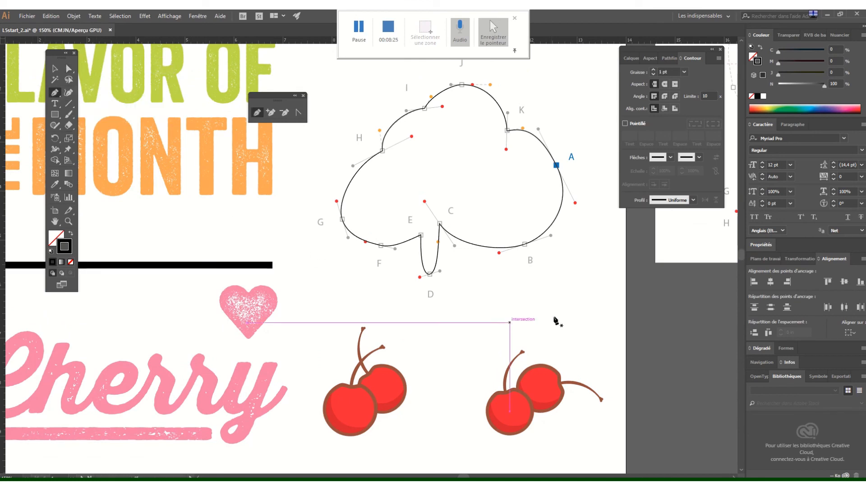
mouse_move(577, 299)
left_mouse_down()
mouse_move(583, 307)
mouse_move(564, 339)
mouse_move(623, 333)
mouse_move(586, 317)
mouse_move(586, 287)
mouse_move(576, 286)
left_mouse_up()
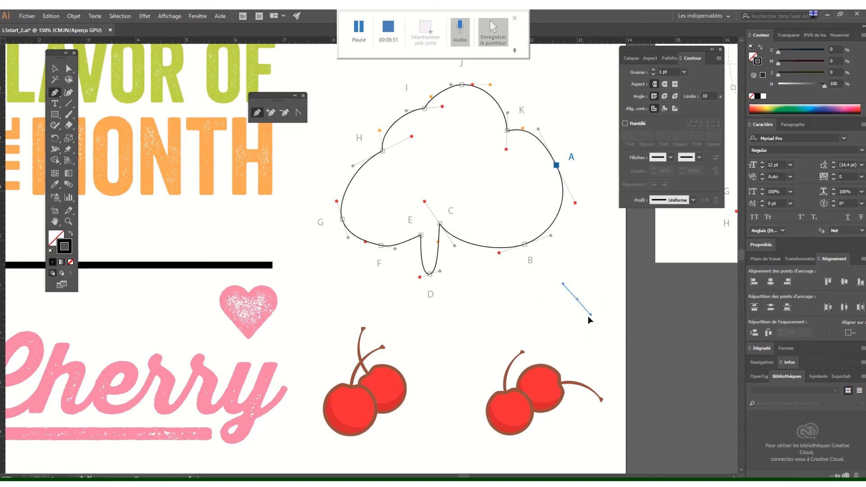
left_click_drag(588, 317, 587, 312)
mouse_move(591, 314)
left_mouse_down()
mouse_move(626, 358)
mouse_move(646, 304)
mouse_move(637, 350)
mouse_move(593, 311)
left_mouse_up()
left_click_drag(584, 308, 585, 308)
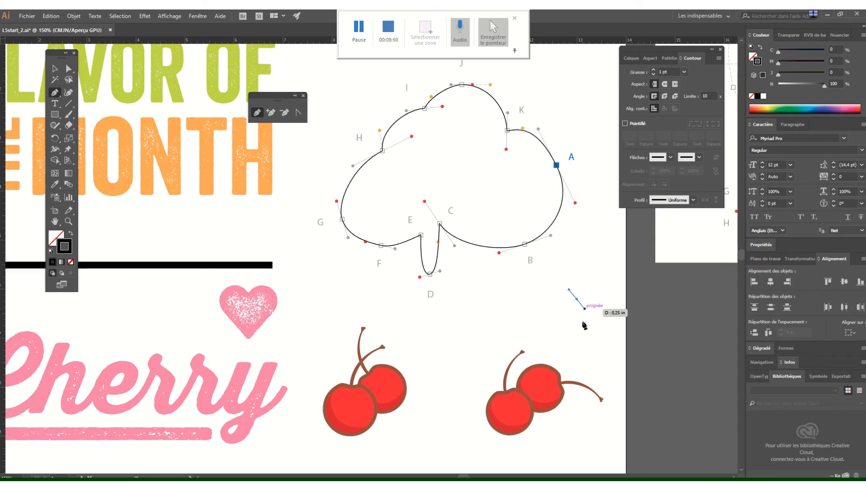
left_click(591, 360)
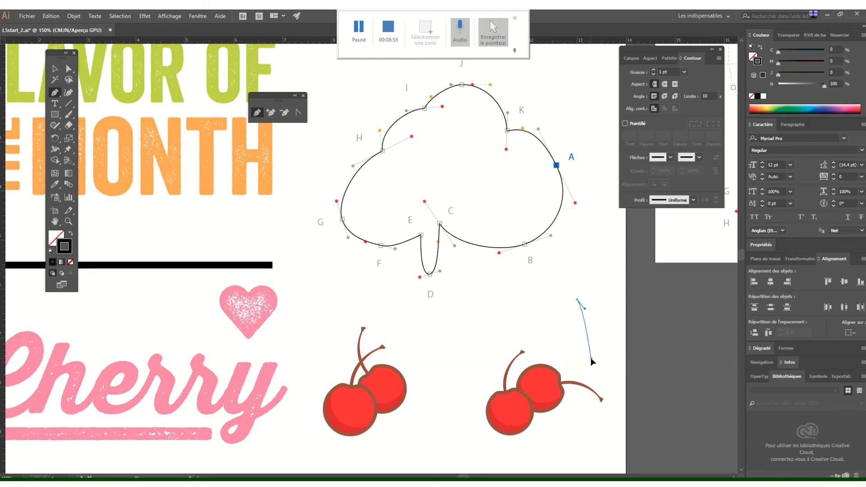
left_click_drag(591, 358, 543, 351)
Step: Extend the practice path with several straight corner segments and a run of wavy curved segments above the cherries
left_click(542, 348)
left_click(537, 334)
left_click(497, 337)
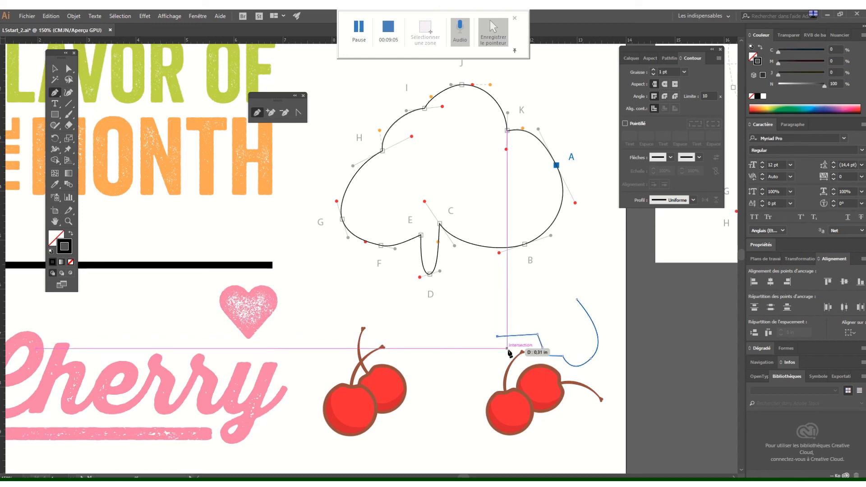
left_click(497, 355)
left_click_drag(474, 356, 437, 321)
left_click(458, 327)
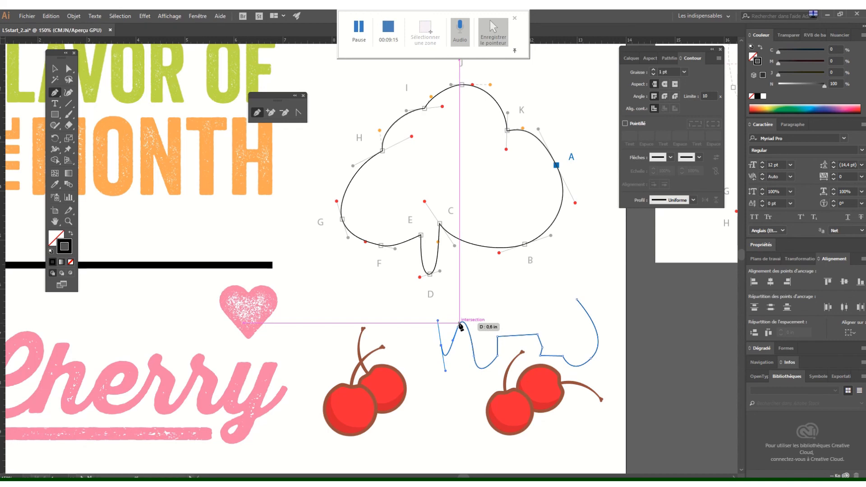
Step: Redirect the last practice anchor's outgoing handle to form a cusp and continue the path with a series of small arches
key("ctrl+plus")
key("ctrl+plus")
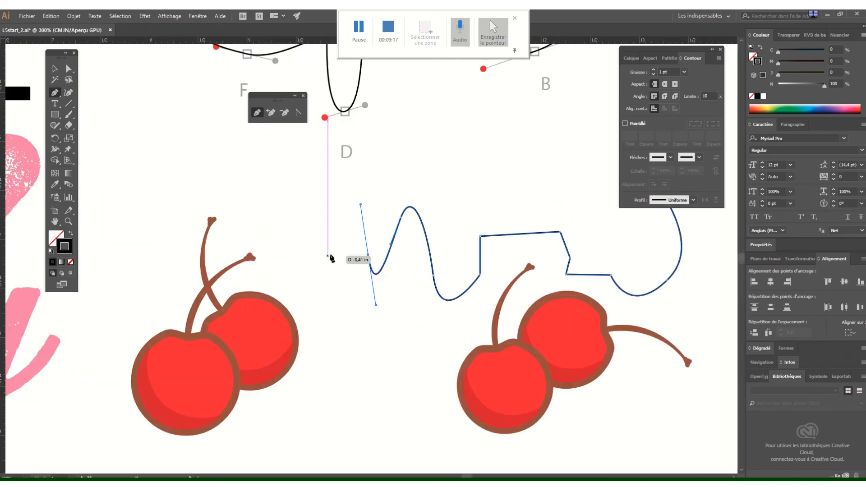
key("alt")
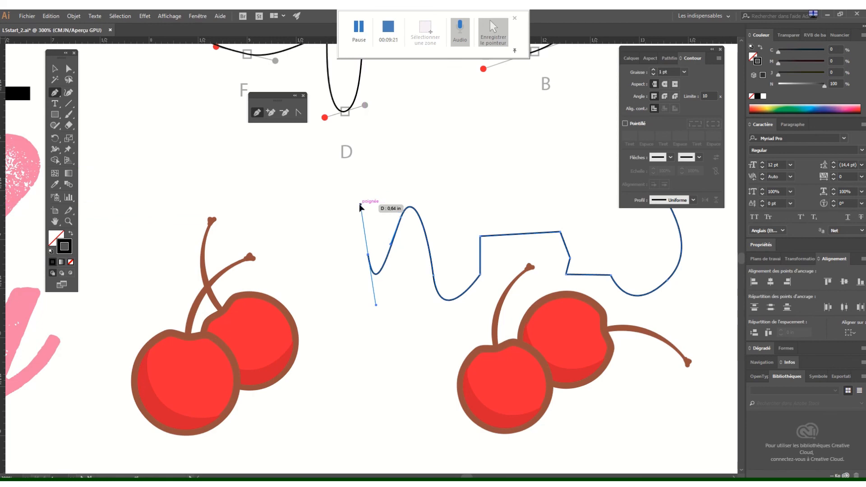
left_click_drag(360, 207, 346, 314)
left_click_drag(334, 254, 322, 199)
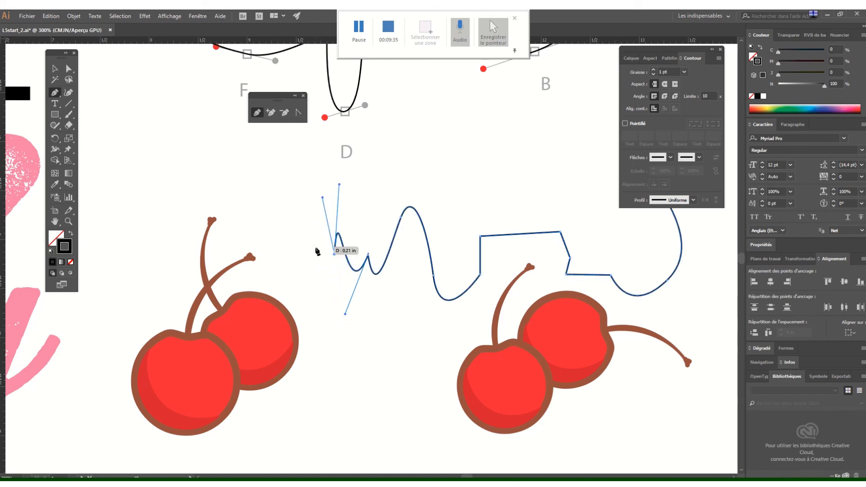
left_click_drag(315, 262, 320, 309)
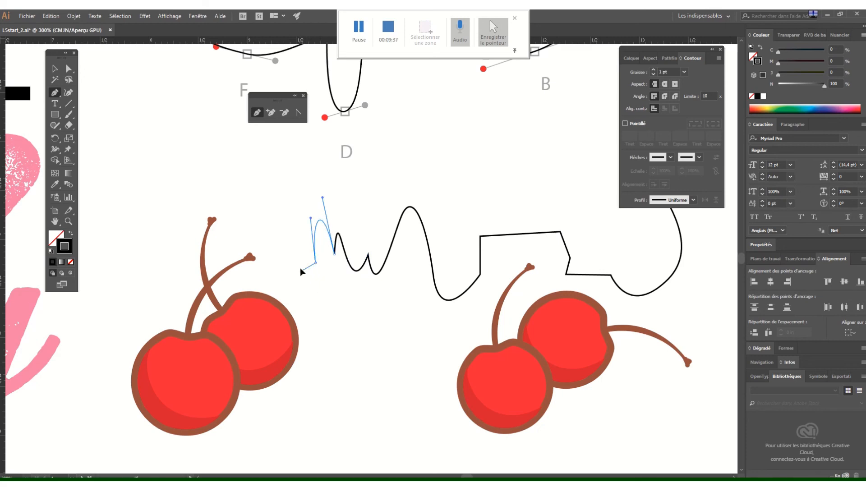
left_click_drag(300, 269, 300, 226)
left_click_drag(288, 273, 291, 323)
Step: Delete the whole practice path and return the view to 100%
key("v")
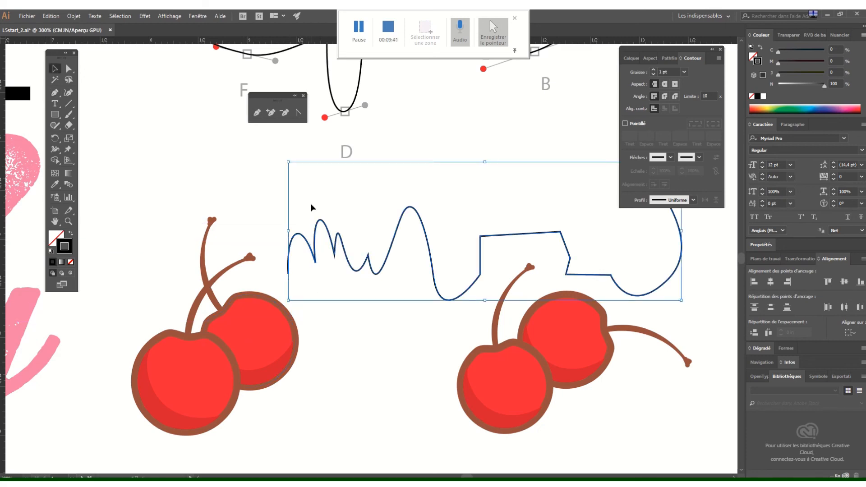
key("Delete")
key("Delete")
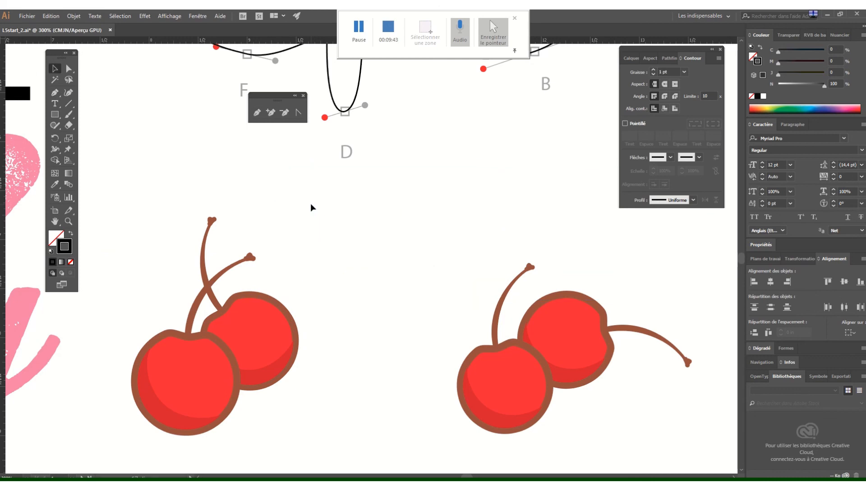
key("ctrl+1")
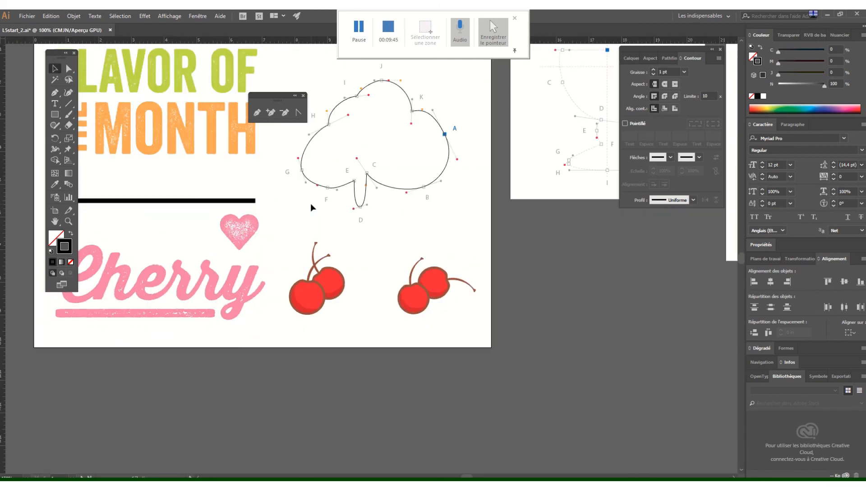